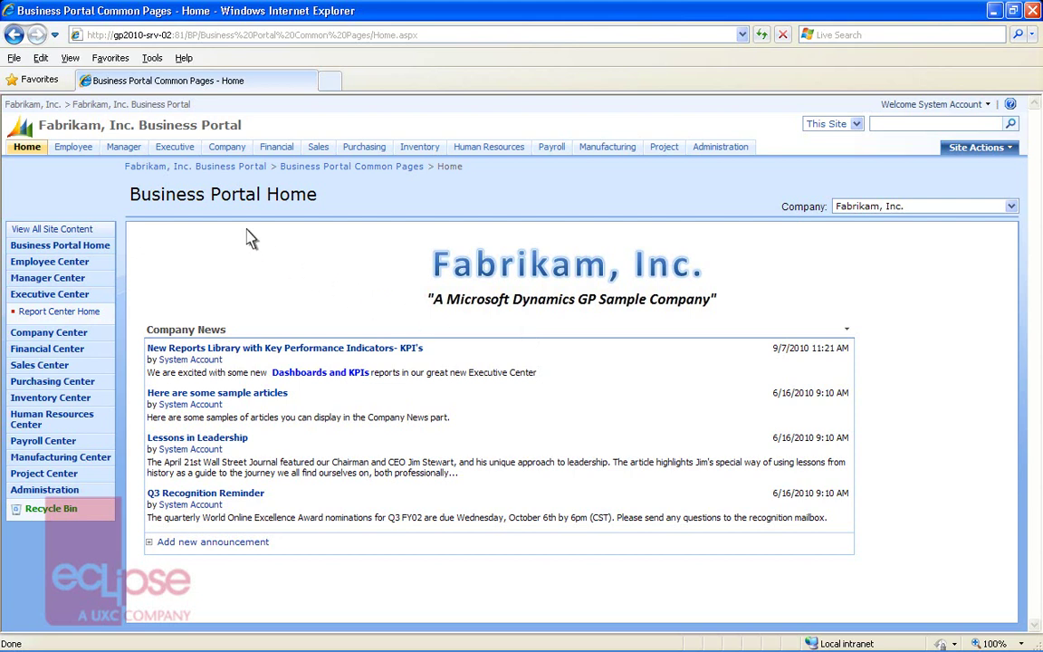
# - Go to the Executive Center and open the Financials Dashboard to reach the Sales Dashboard
pyautogui.click(172, 150)
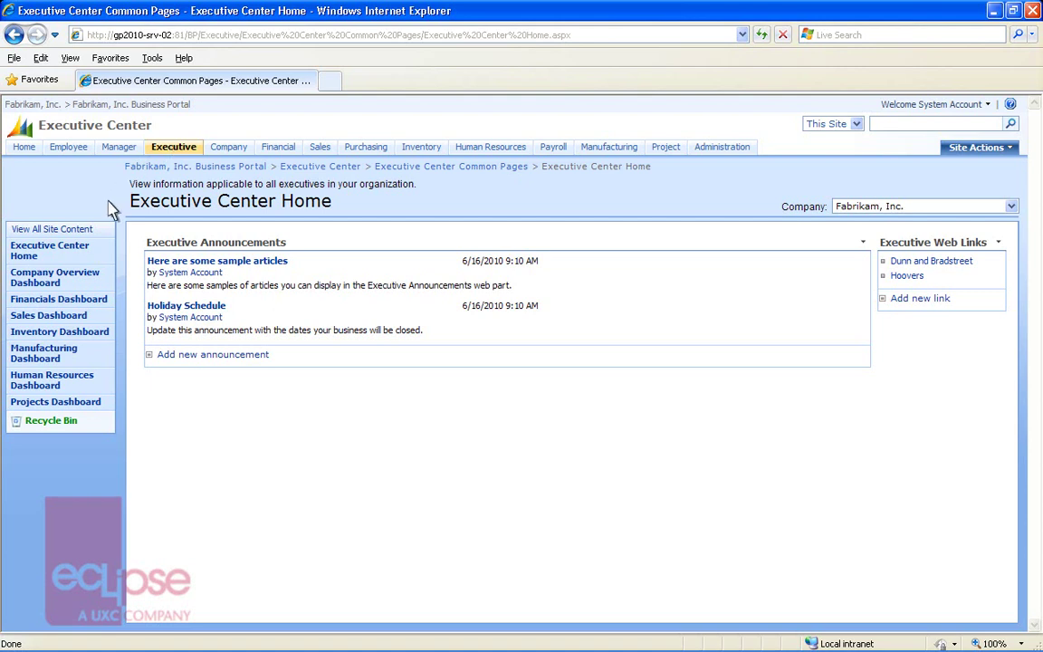
pyautogui.click(76, 302)
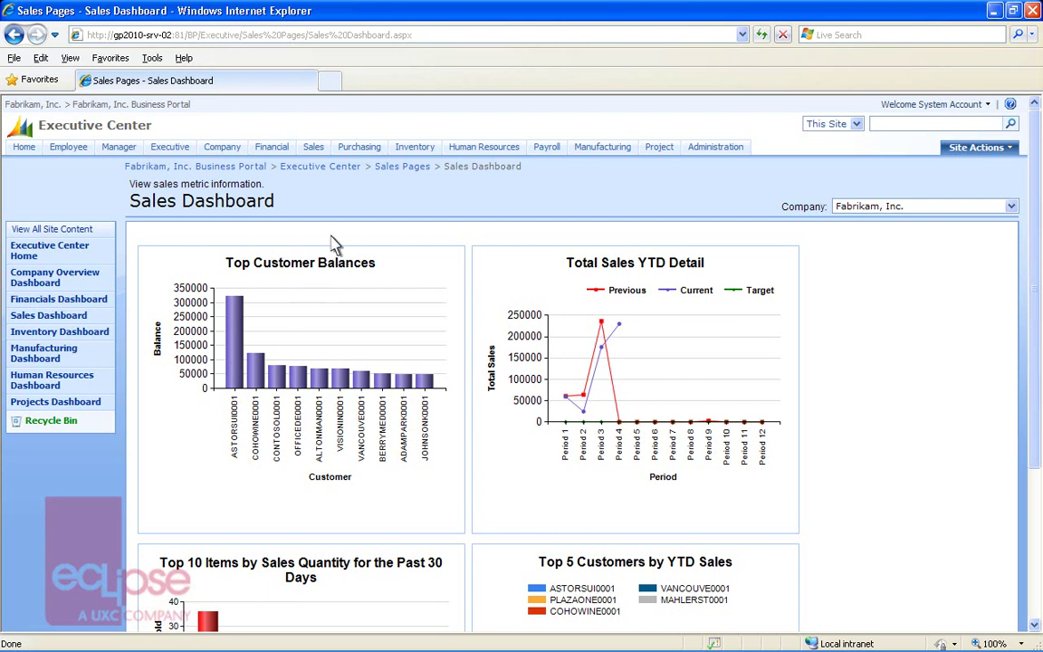
# - In the Purchasing Center, filter the vendor's purchase orders to IDs containing 999
pyautogui.click(362, 149)
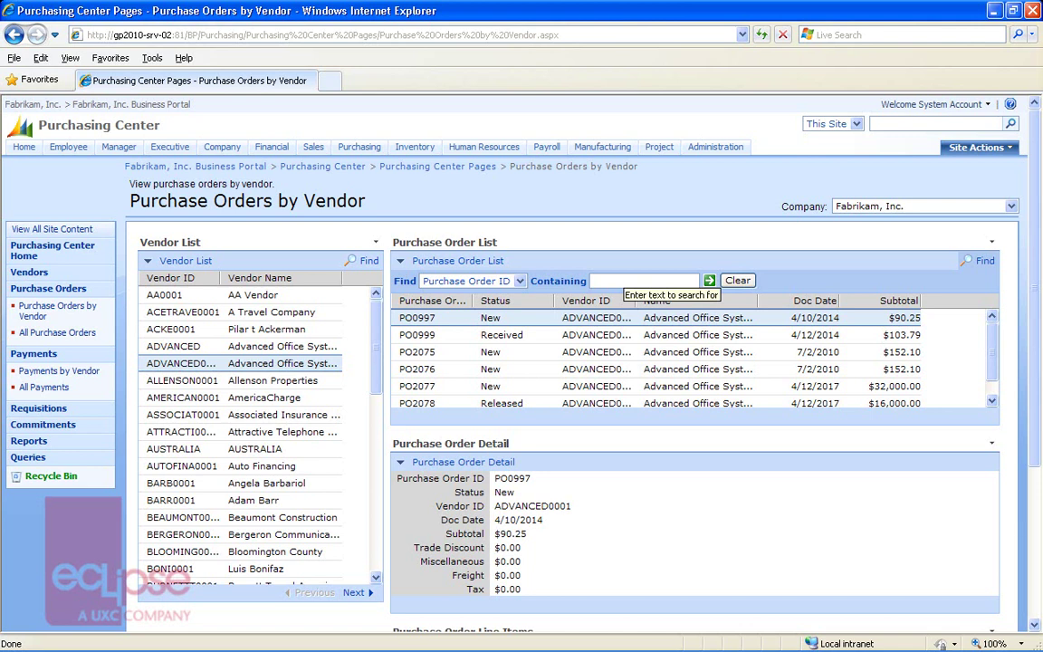
pyautogui.write('999')
pyautogui.click(709, 280)
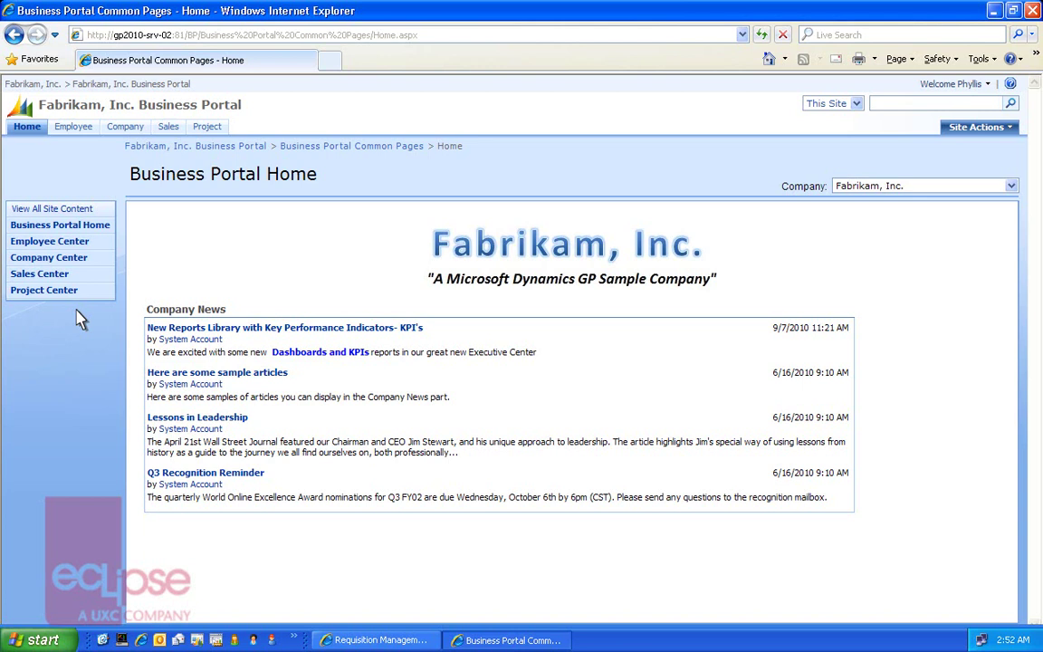
# - Open the Sales Center from the left navigation
pyautogui.click(41, 274)
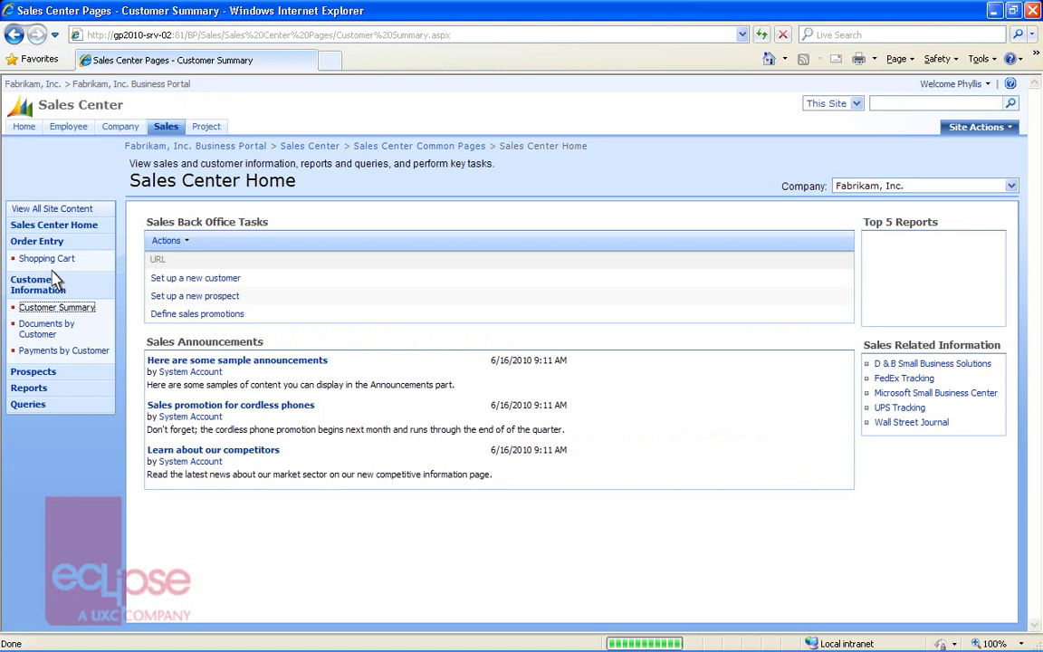
# - Browse Documents by Customer and Payments by Customer, then go to the Sales Queries page
pyautogui.click(46, 328)
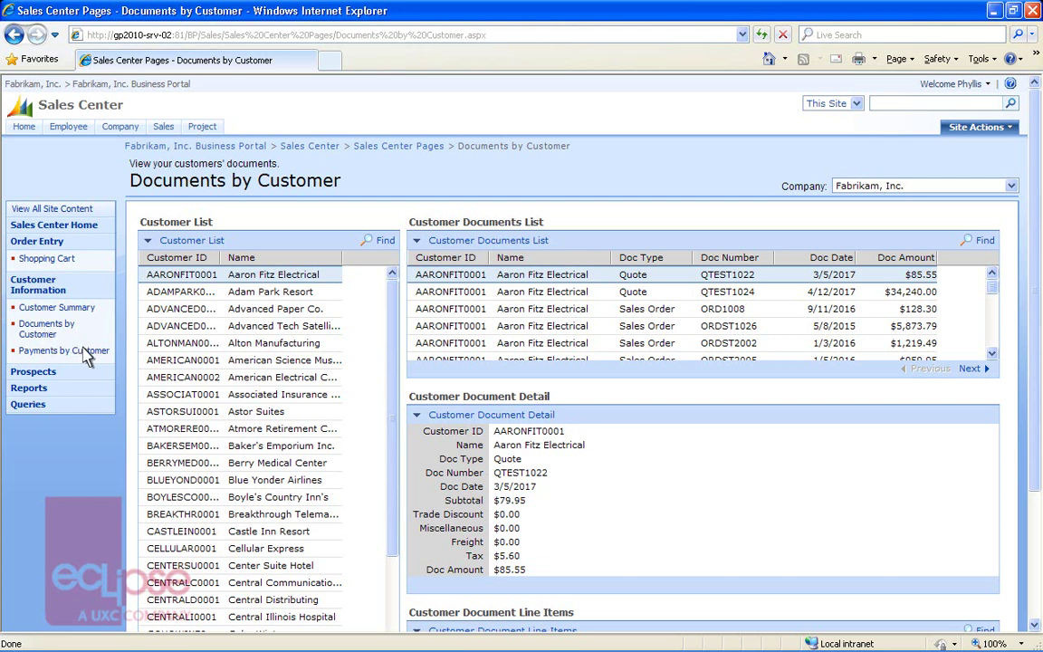
pyautogui.click(87, 353)
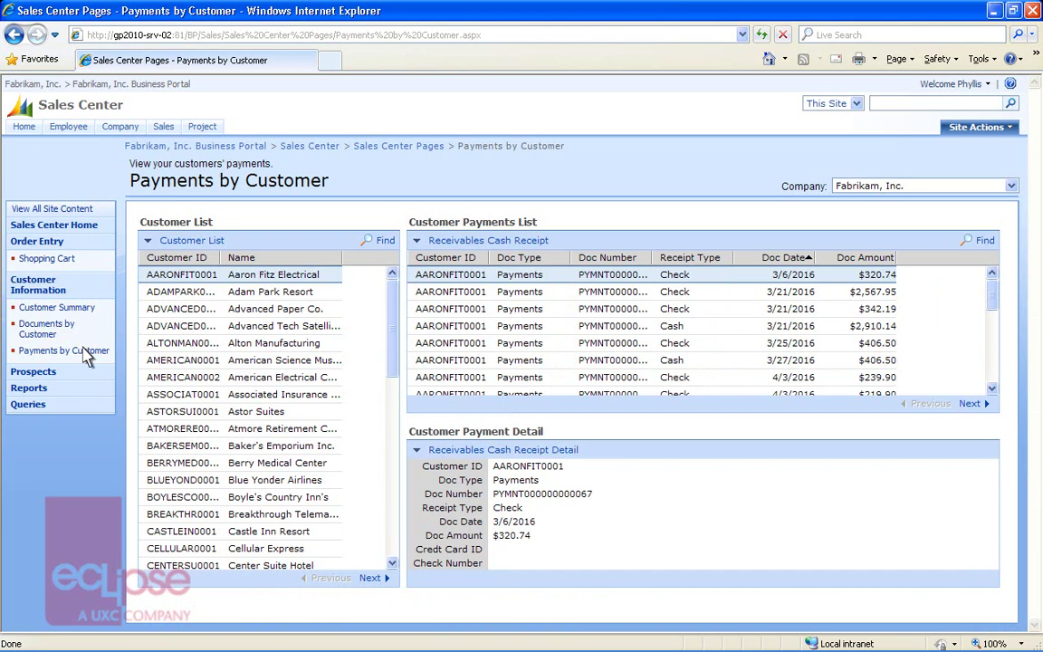
pyautogui.click(28, 405)
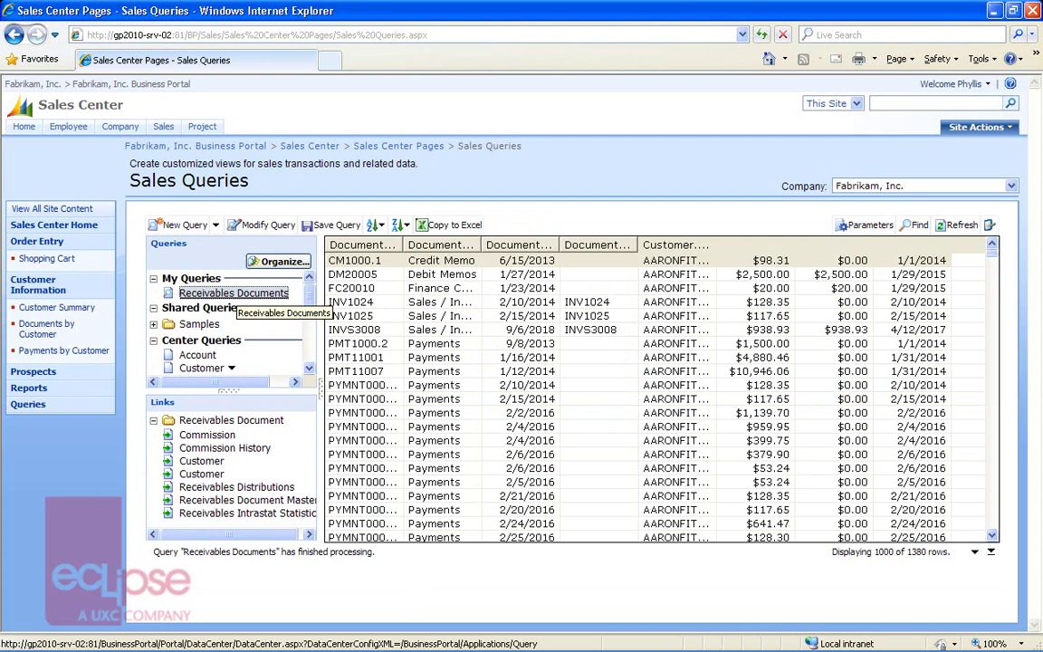
# - Filter the Receivables Documents results to Customer.Customer ID containing AA
pyautogui.click(915, 224)
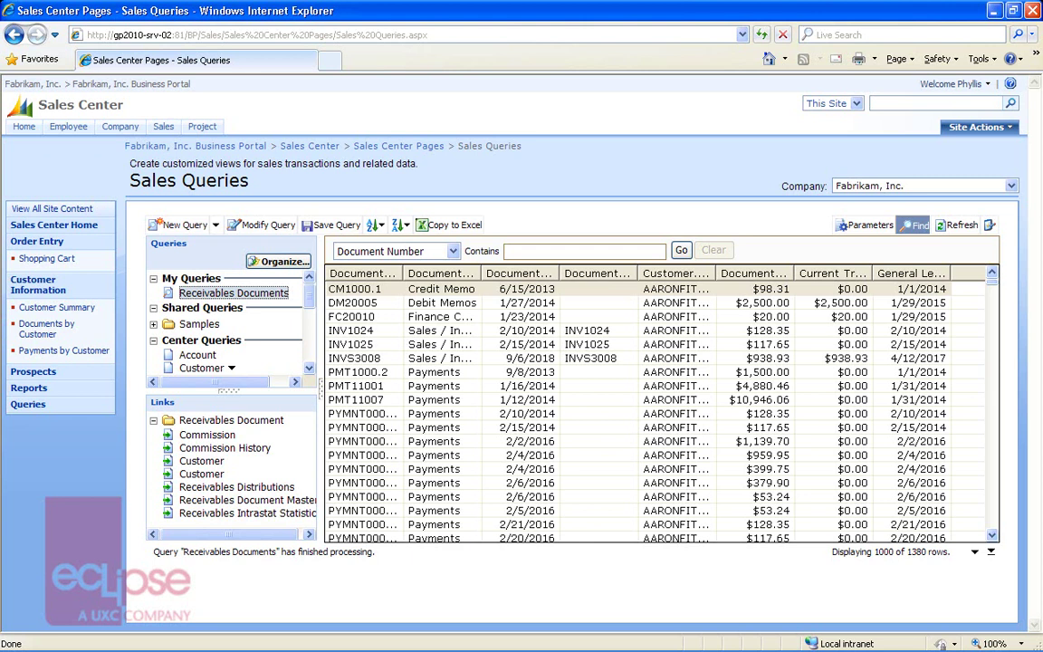
pyautogui.hotkey('alt', 'Down')
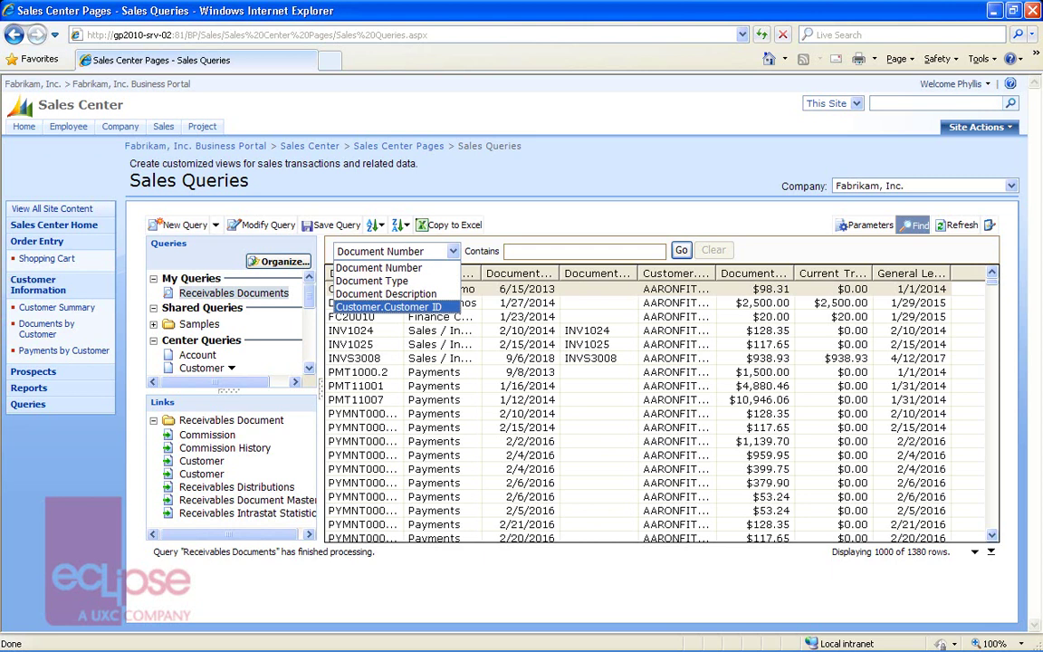
pyautogui.press('Return')
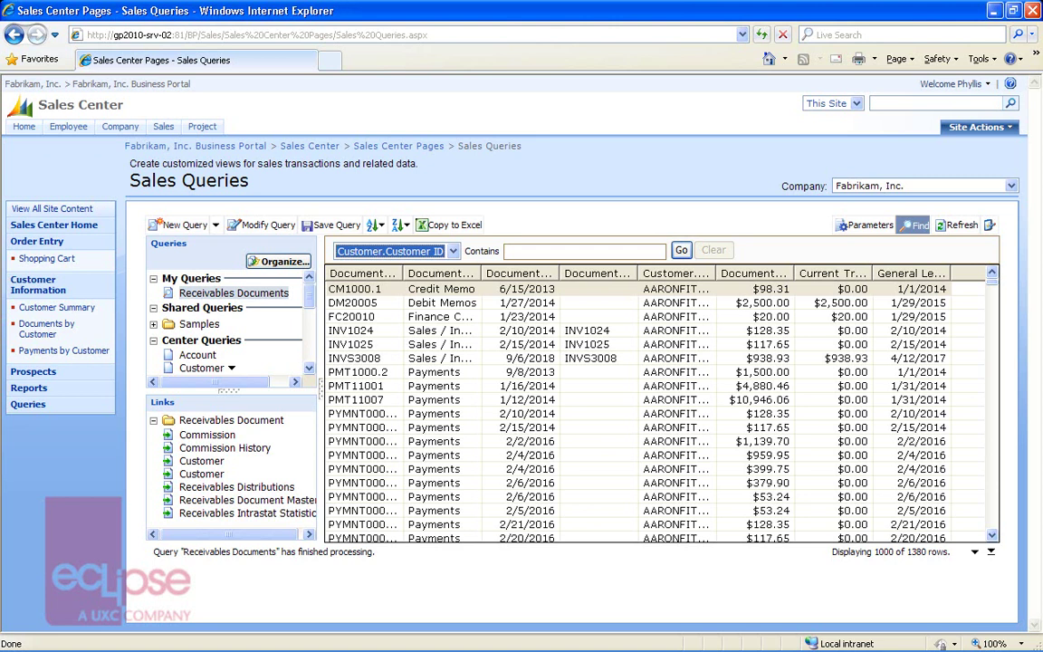
pyautogui.press('Tab')
pyautogui.write('AA')
pyautogui.press('Return')
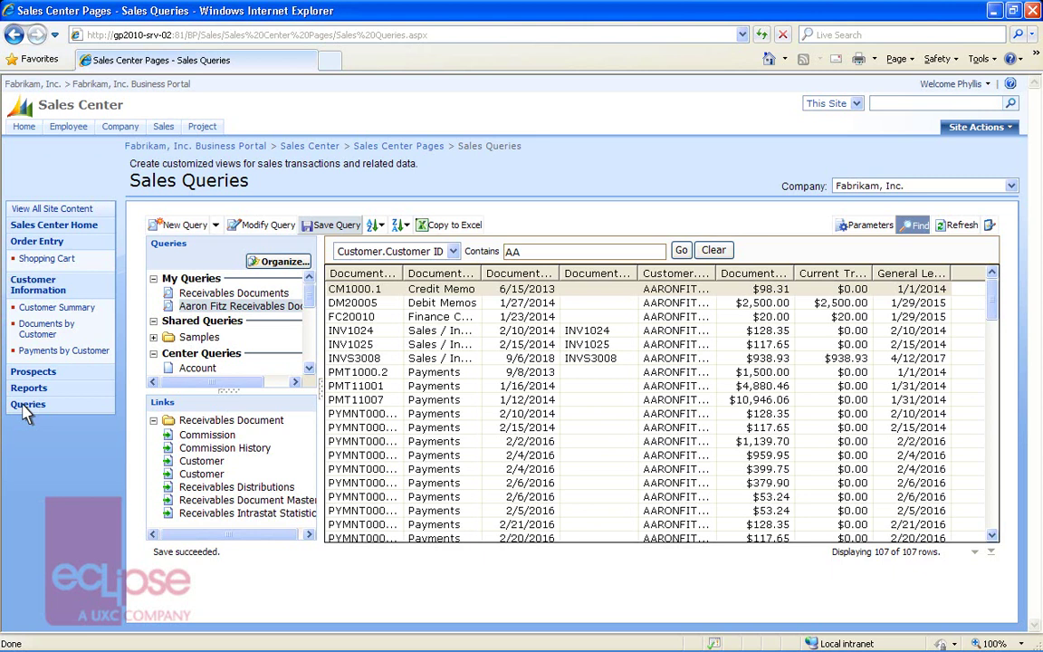
# - Open Modify Query to edit the saved query's row restrictions
pyautogui.click(263, 225)
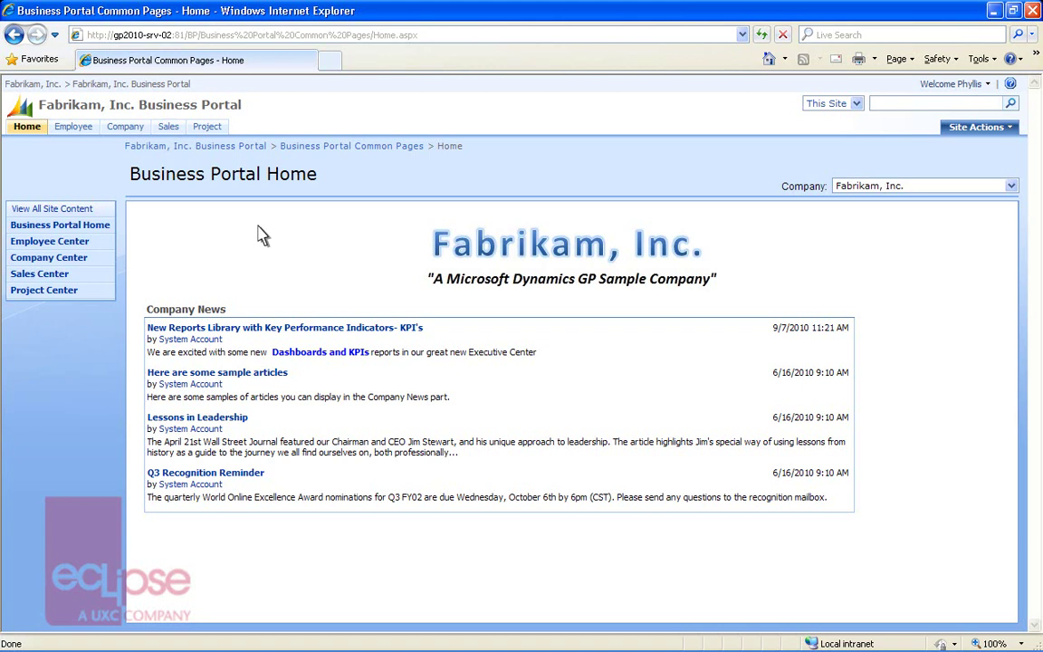
# - View purchase request REQ0000003's approval history, then close it back to the request details
pyautogui.click(74, 127)
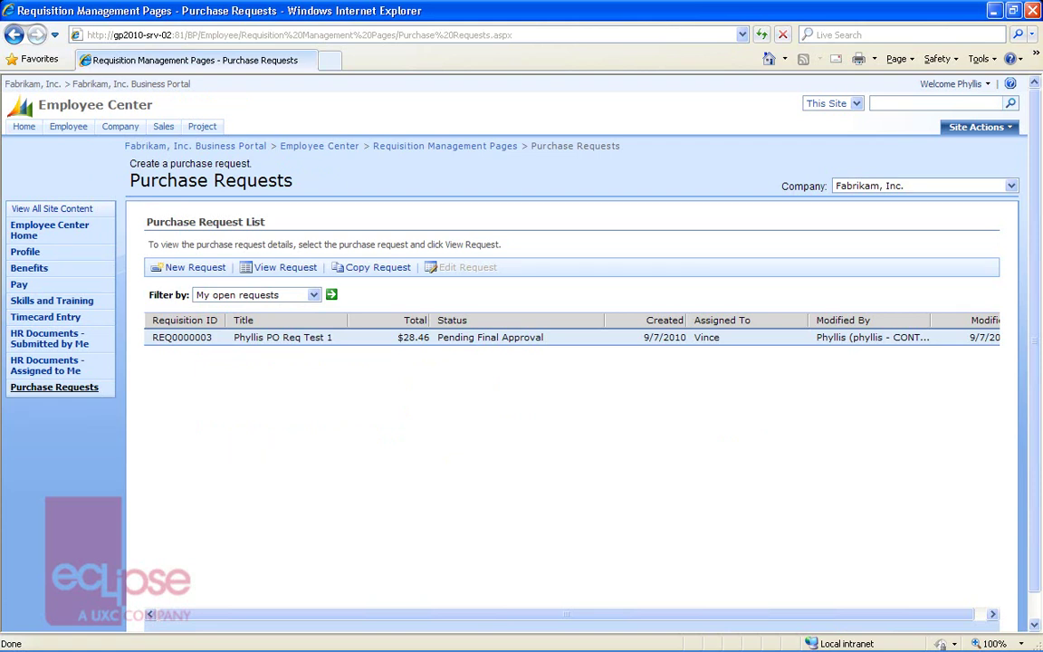
pyautogui.click(279, 267)
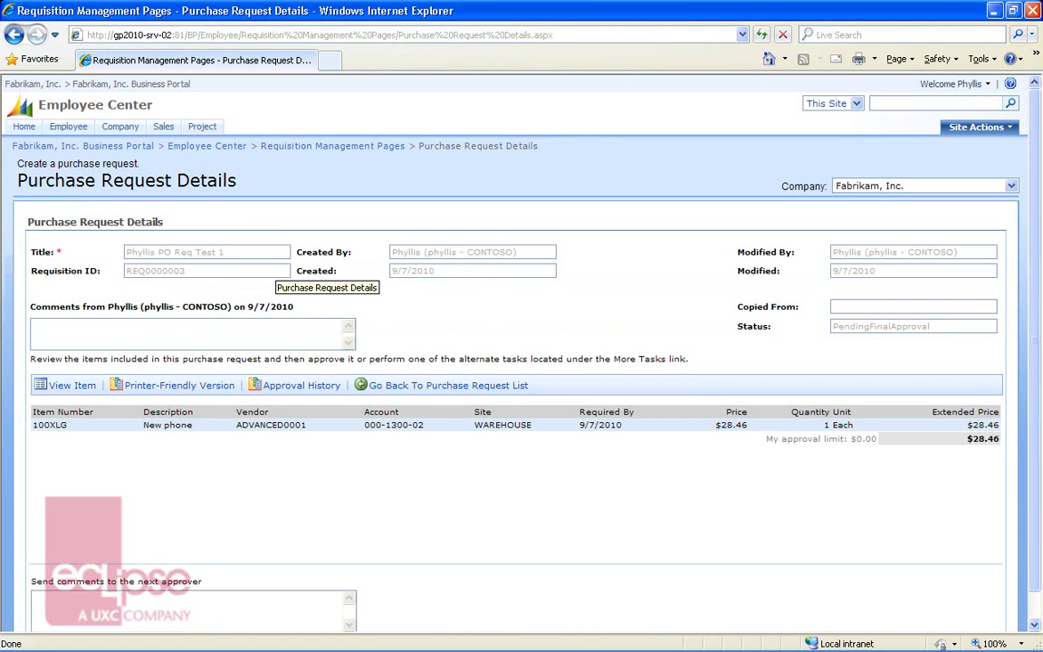
pyautogui.click(302, 385)
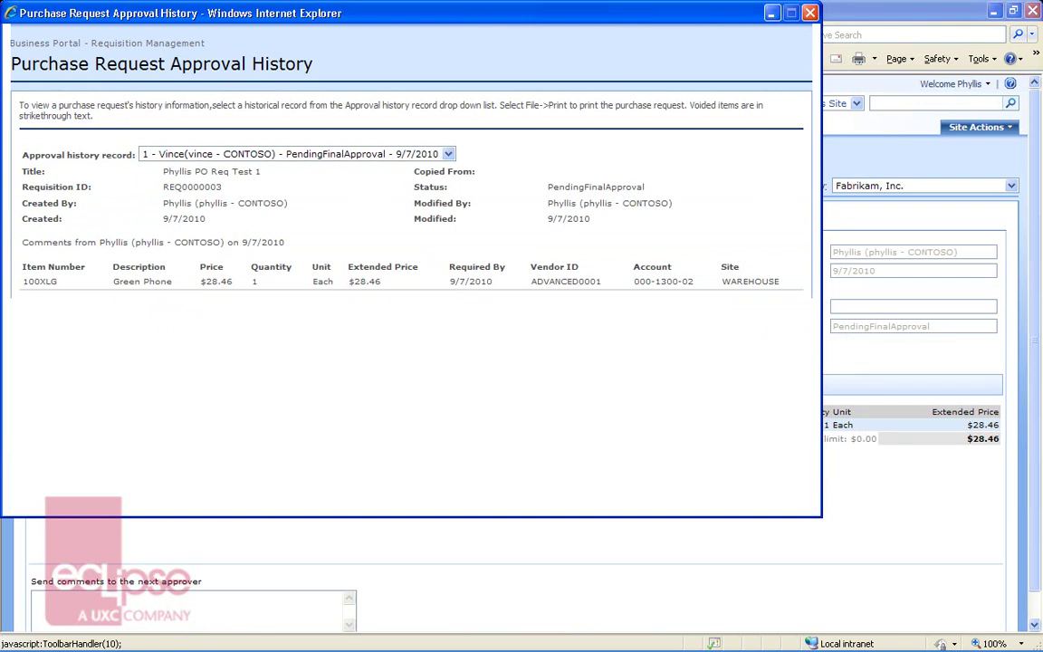
pyautogui.hotkey('alt', 'F4')
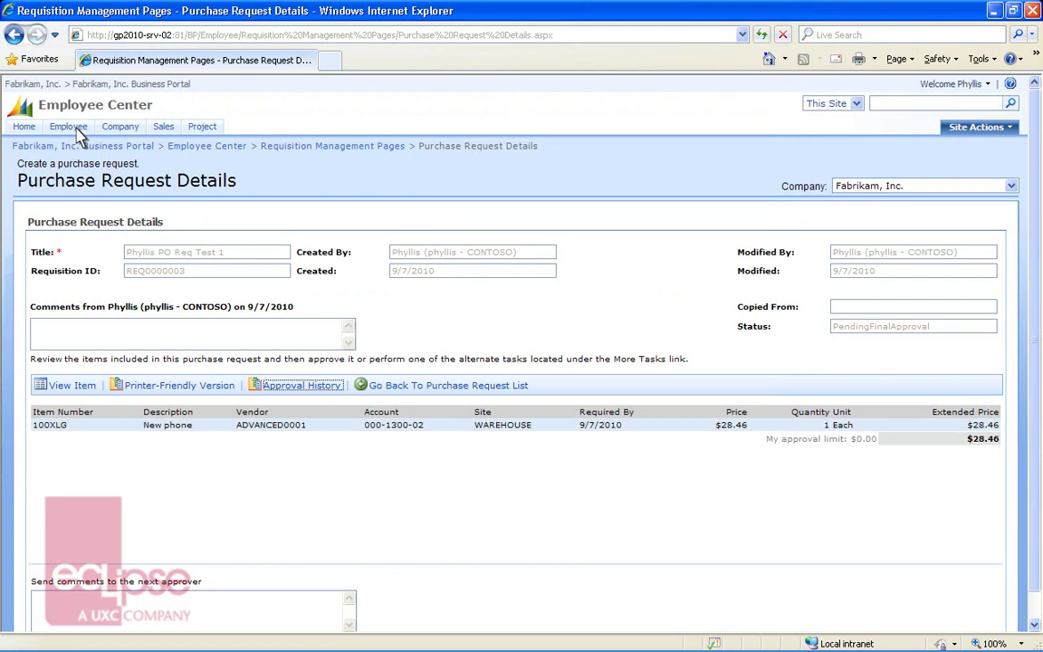
# - Open the in-progress 1/1/2017–1/7/2017 project timesheet and submit it for approval
pyautogui.click(205, 126)
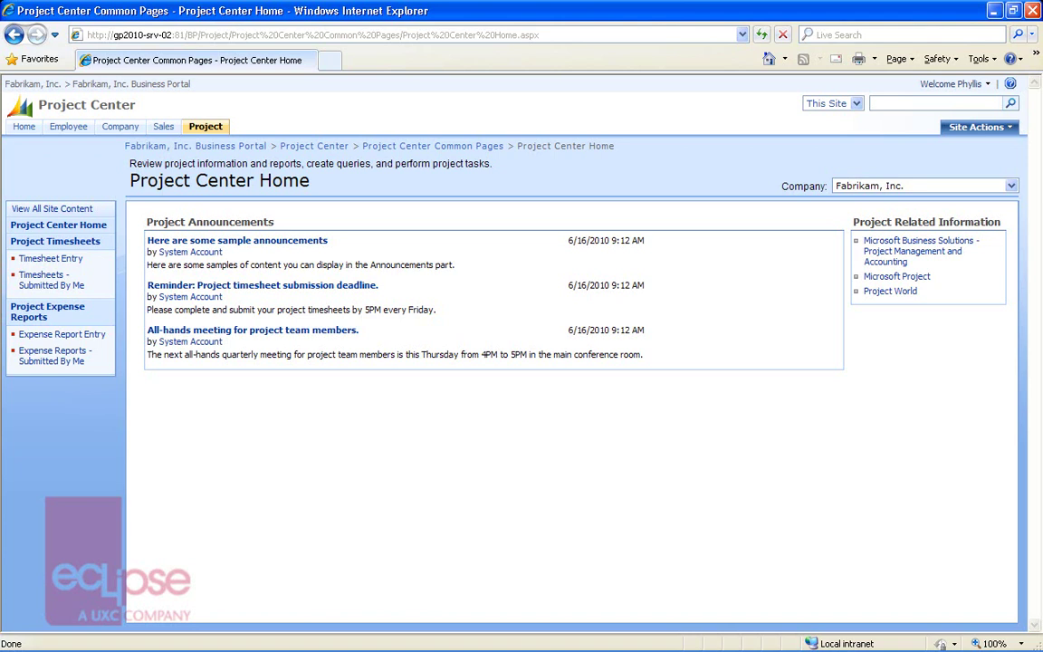
pyautogui.click(51, 258)
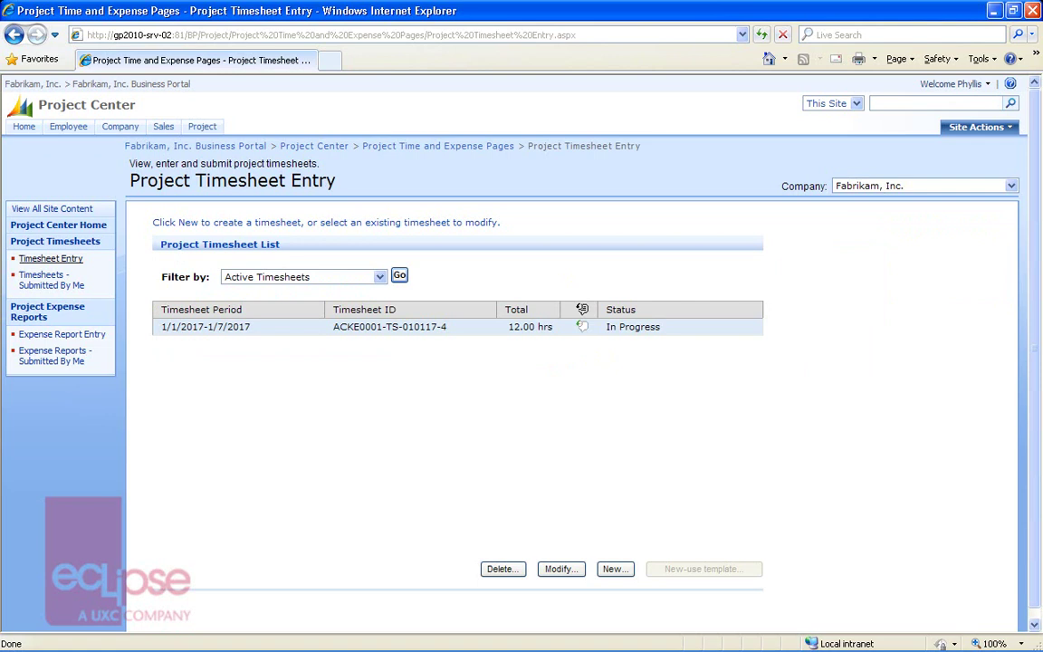
pyautogui.click(411, 327)
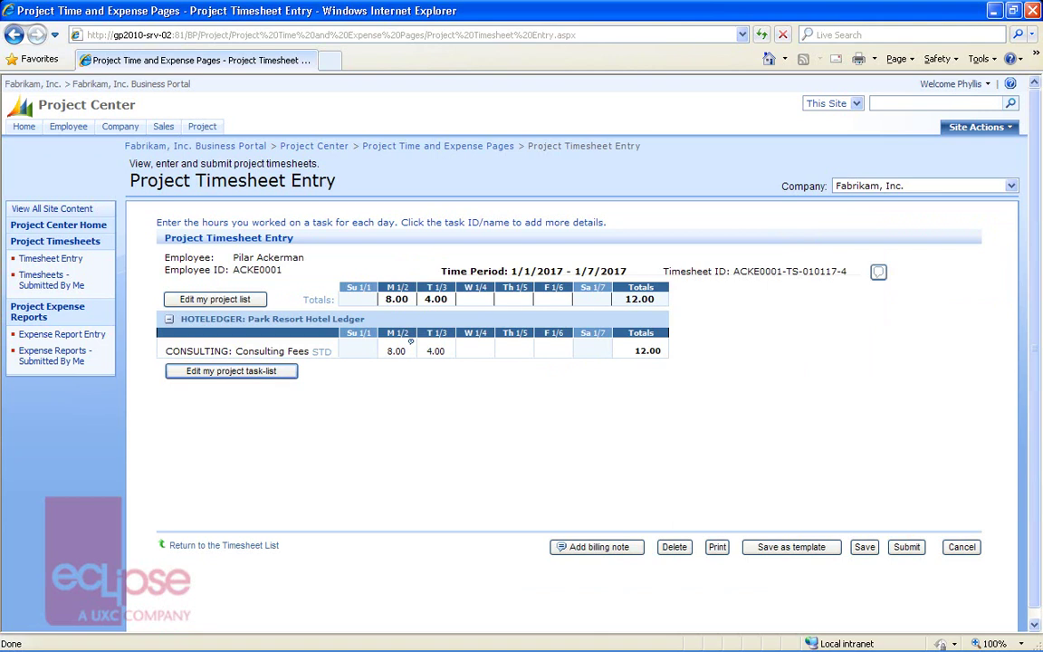
pyautogui.hotkey('alt', 'Left')
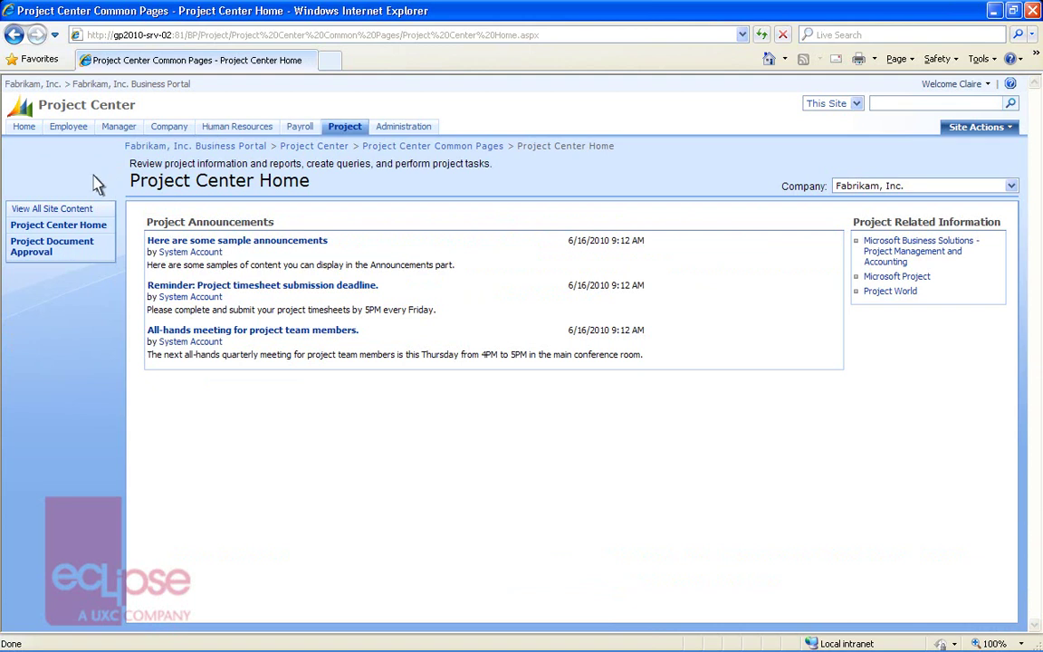
# - Approve the submitted 12-hour timesheet in Project Document Approval and confirm
pyautogui.click(40, 252)
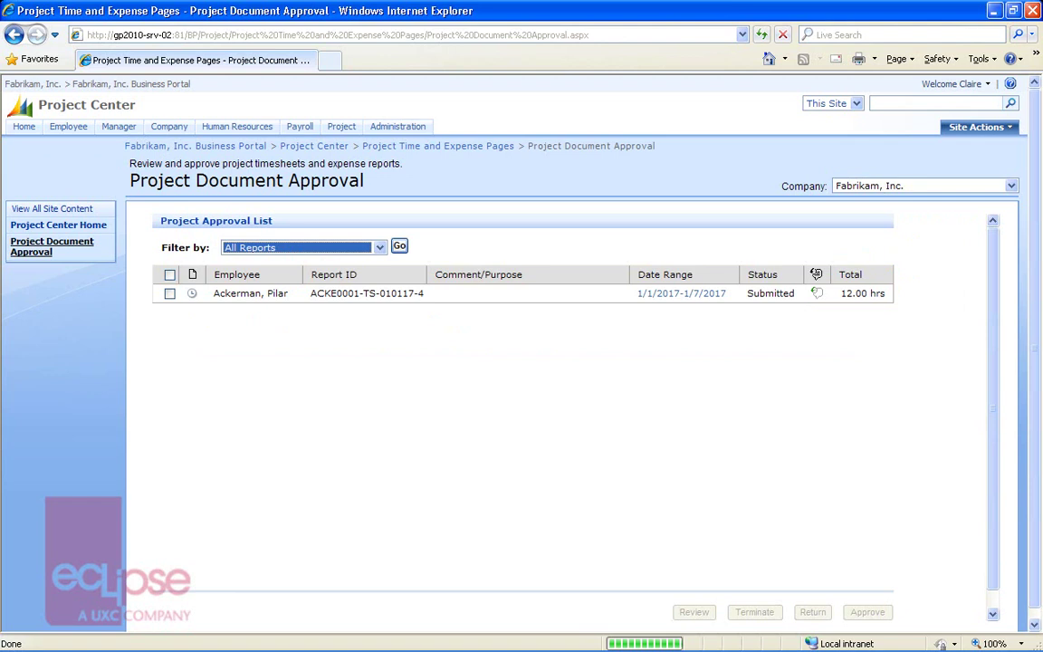
pyautogui.click(169, 294)
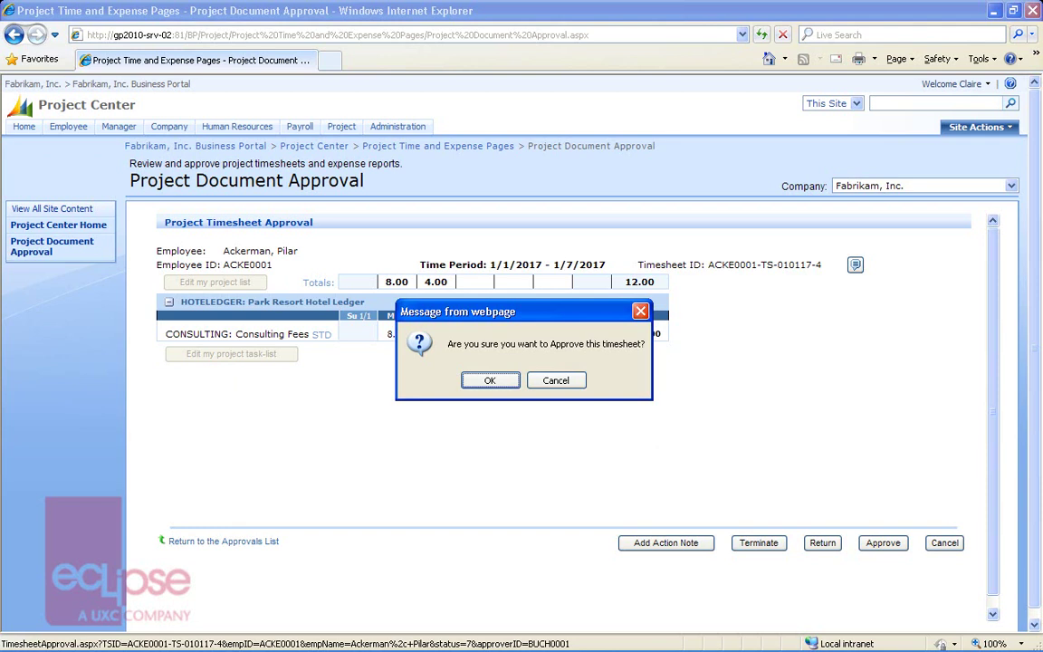
pyautogui.press('Return')
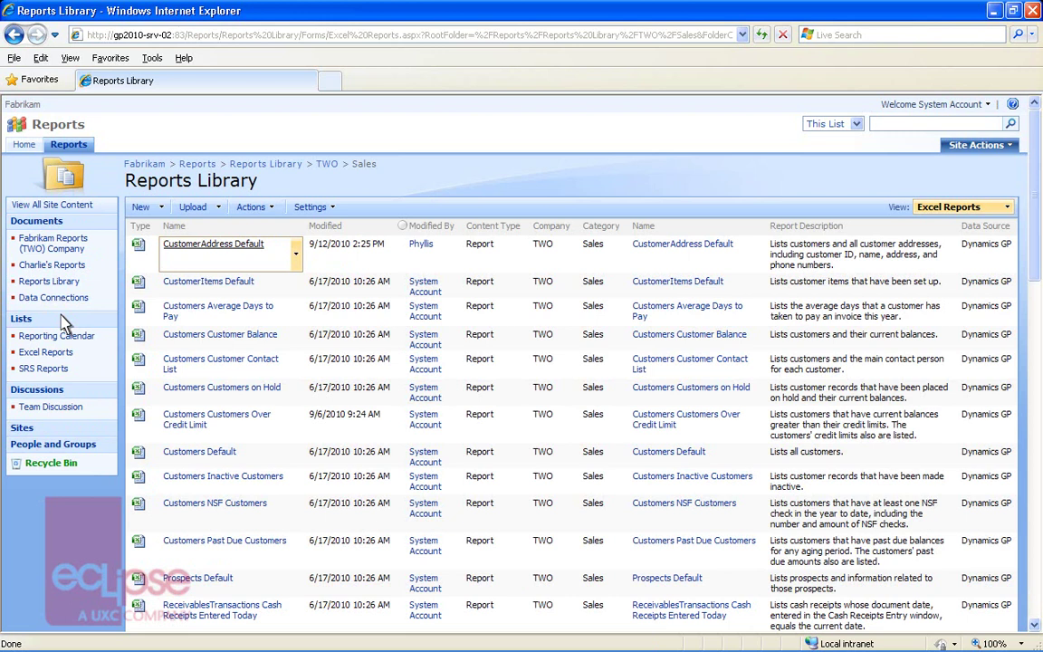
# - Open the Customers Customer Balance report from the Excel Reports list
pyautogui.click(231, 335)
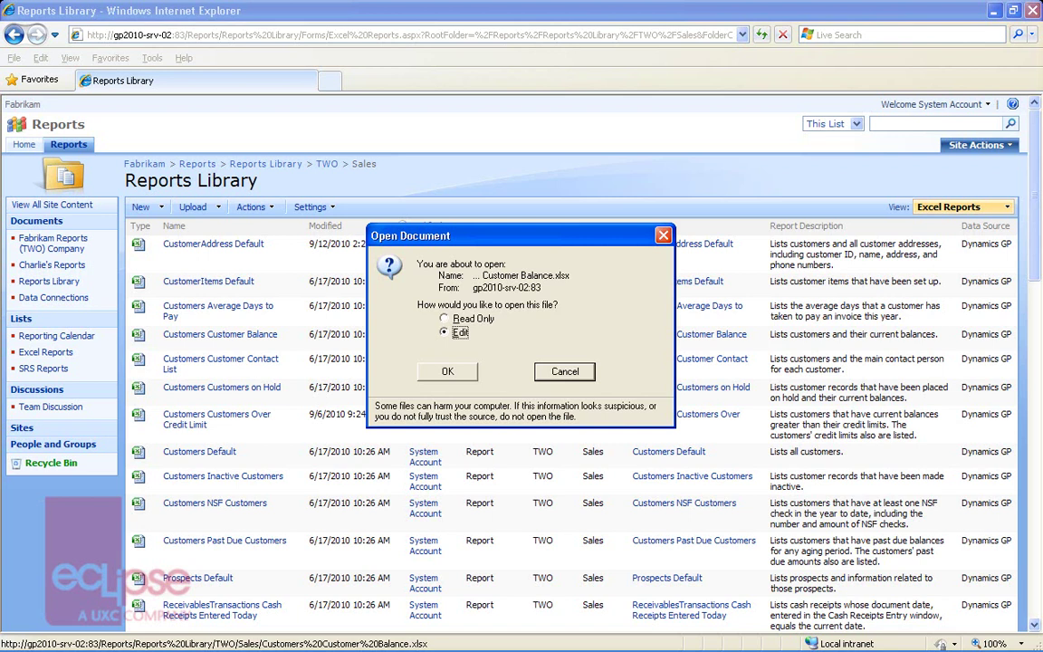
# - Open the customer balance workbook for editing, show the Data ribbon tools, then minimize Excel
pyautogui.press('Return')
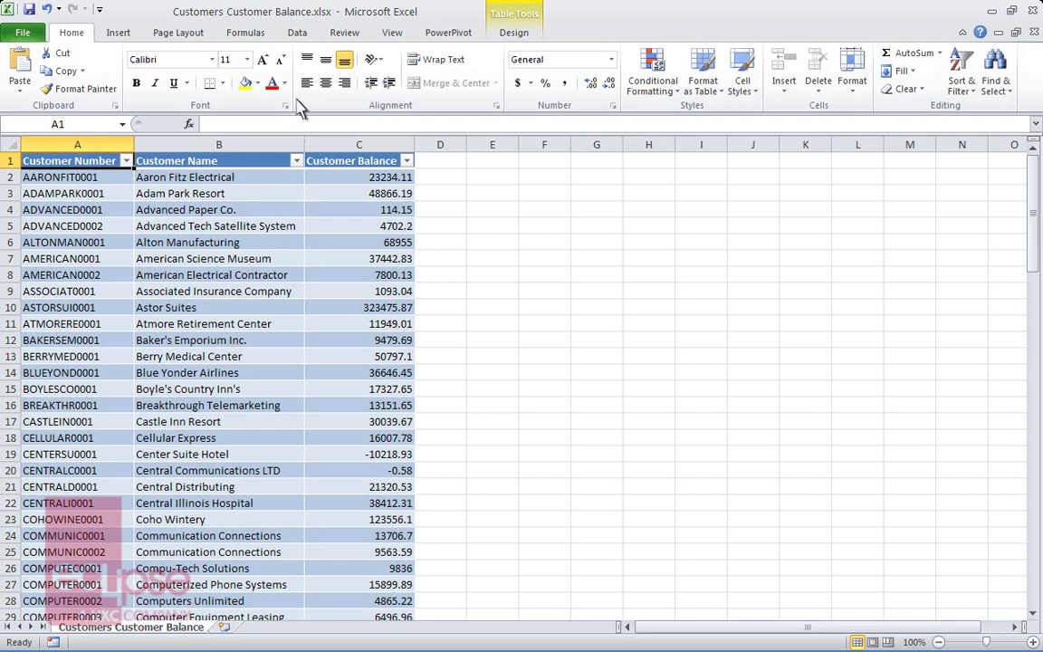
pyautogui.click(298, 34)
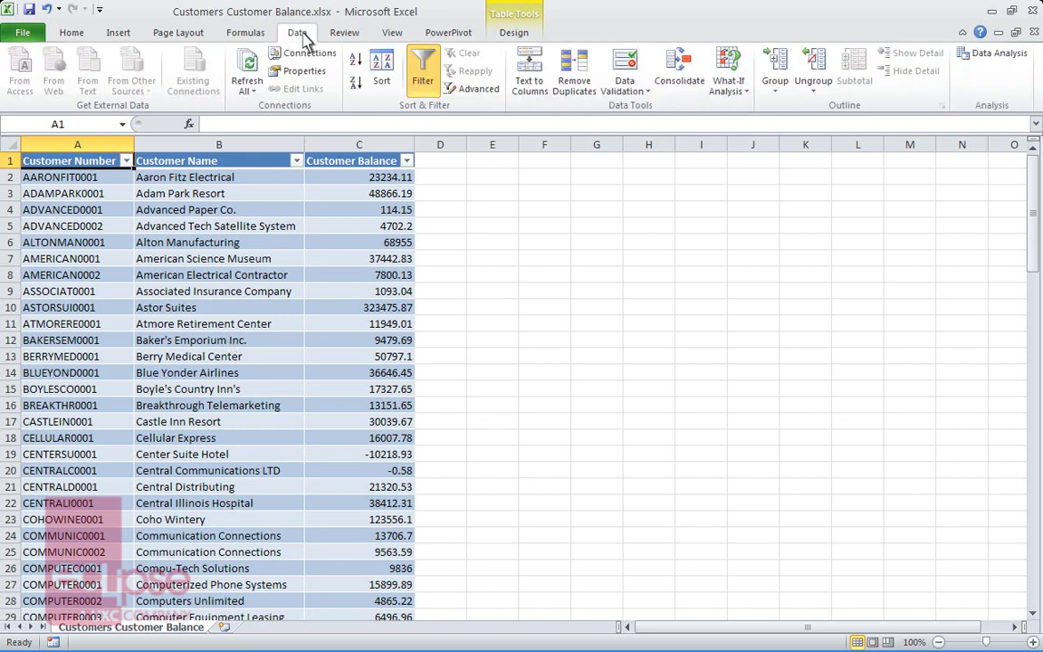
pyautogui.click(994, 10)
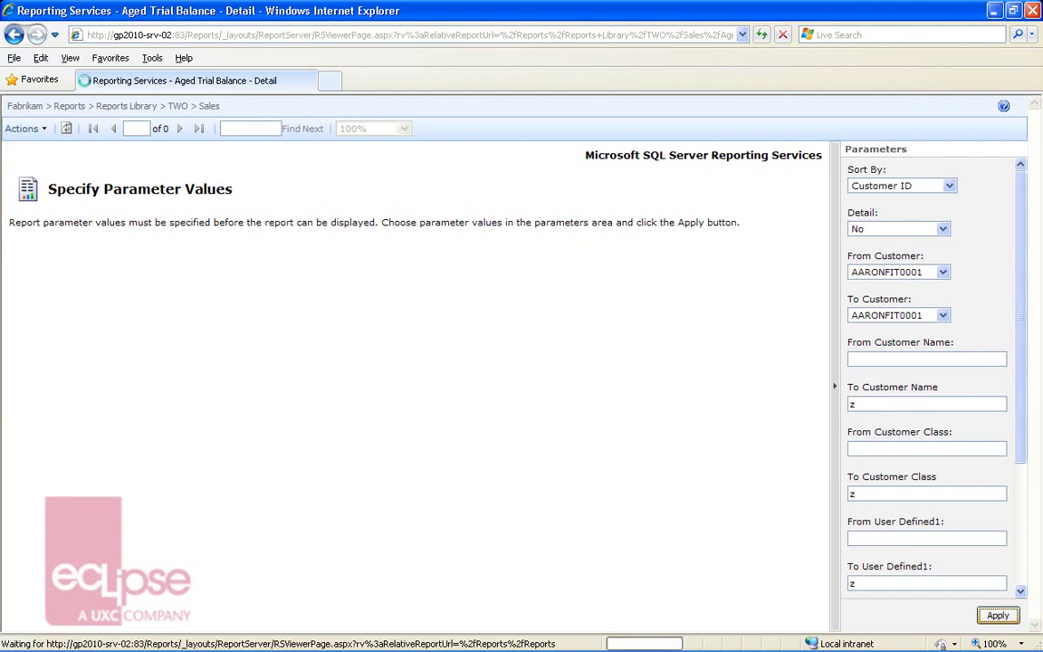
# - Set the Aged Trial Balance - Detail report's Detail parameter to Yes and rerun it
pyautogui.hotkey('alt', 'Down')
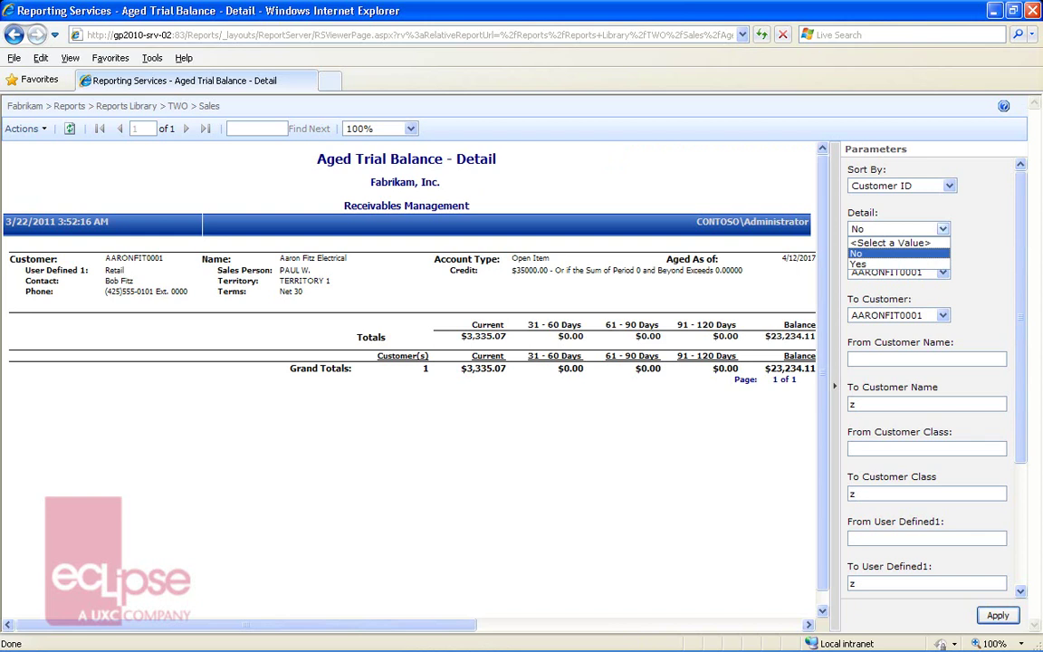
pyautogui.click(857, 264)
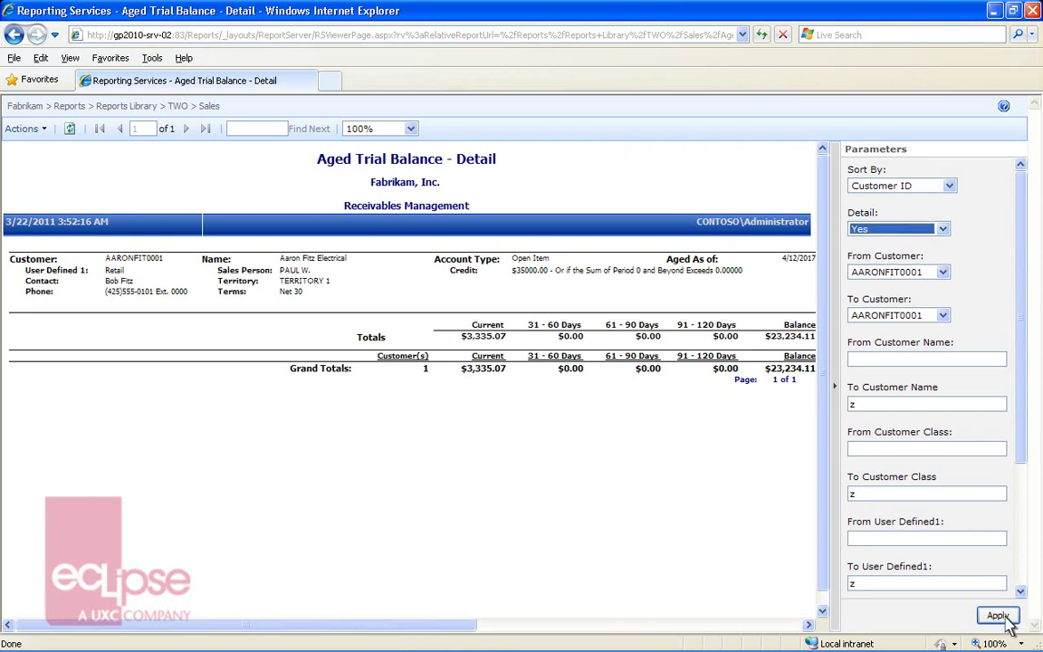
pyautogui.click(999, 615)
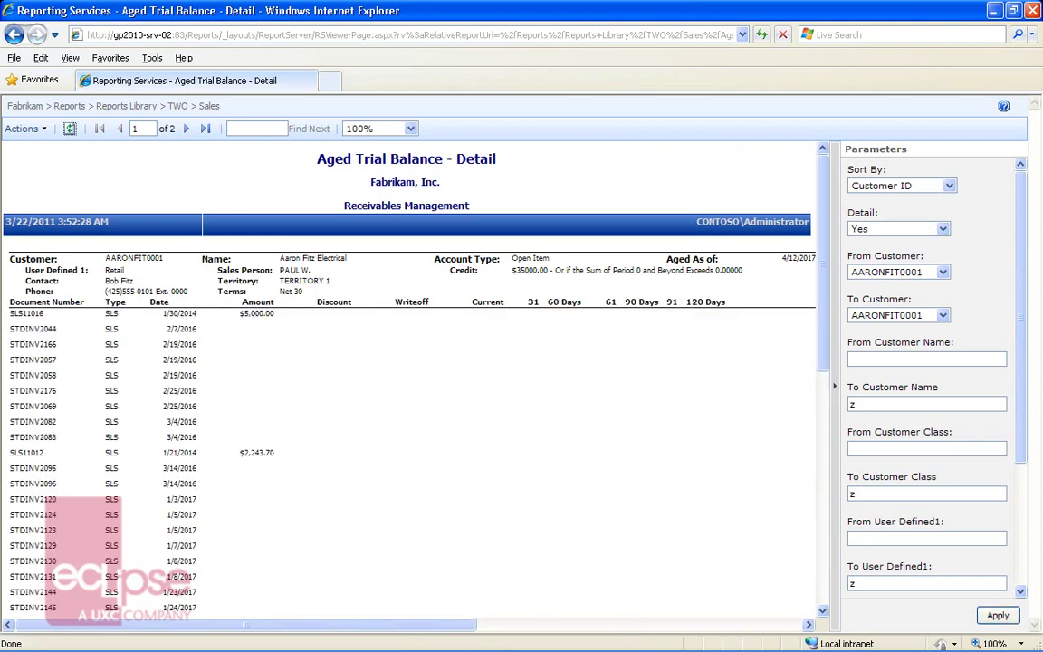